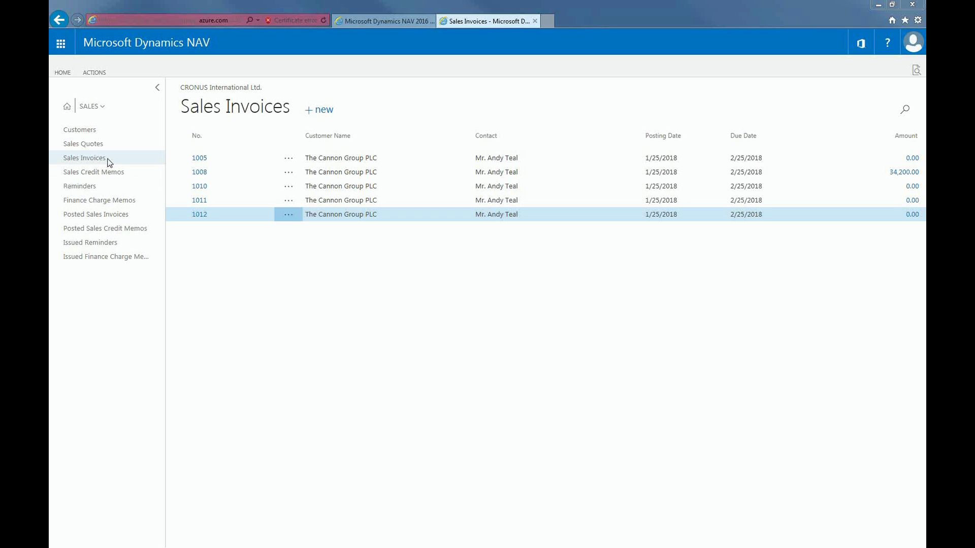
Create sales invoice 1023 for New Concepts Furniture, accepting the overdue-balance credit warning
left_click(319, 111)
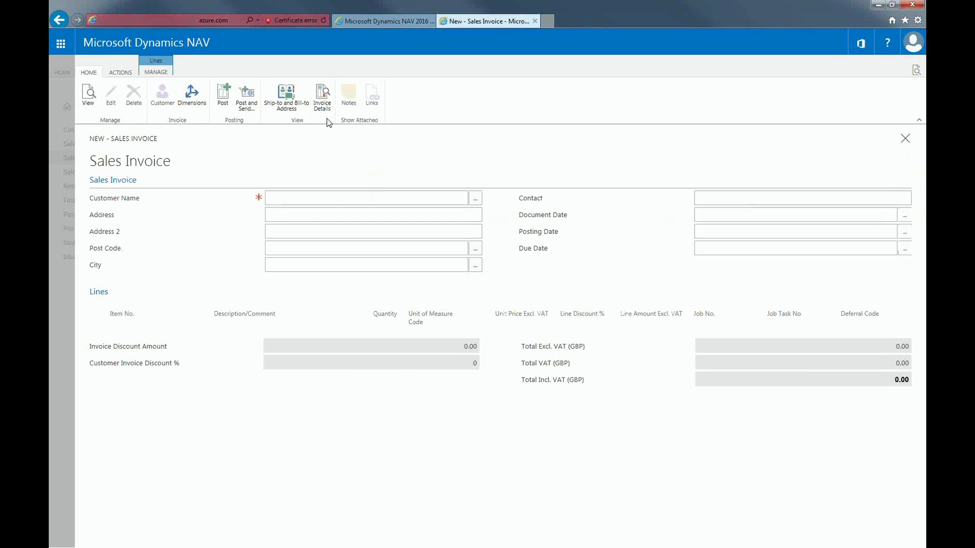
left_click(474, 199)
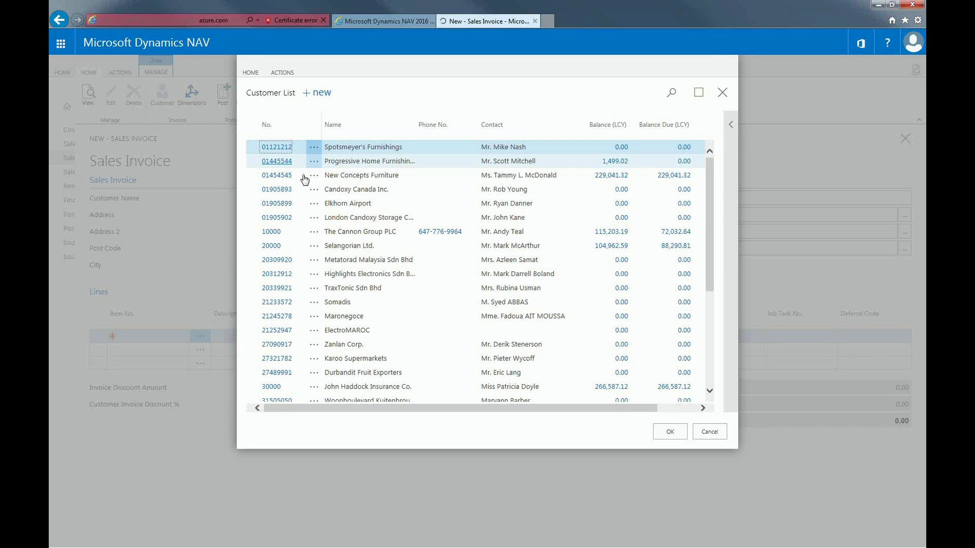
double_click(307, 180)
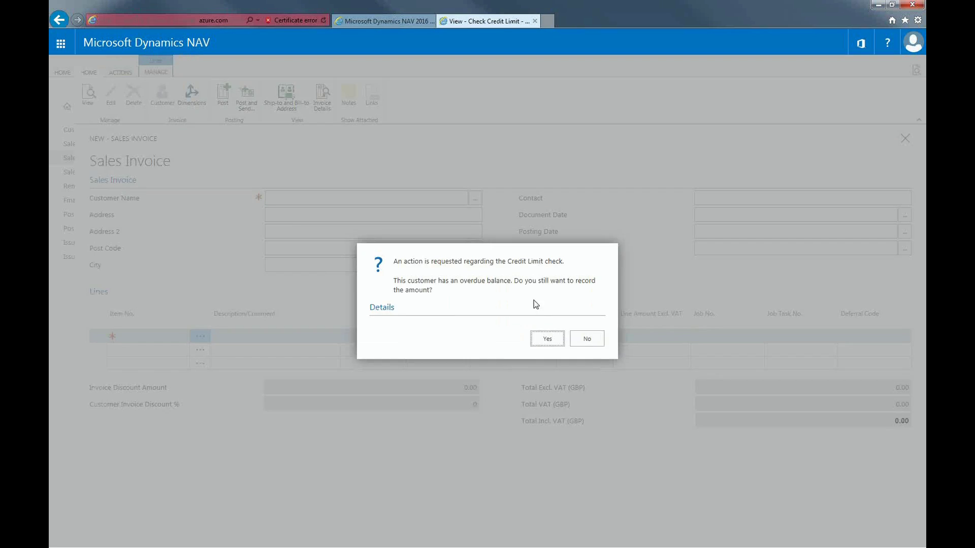
left_click(547, 339)
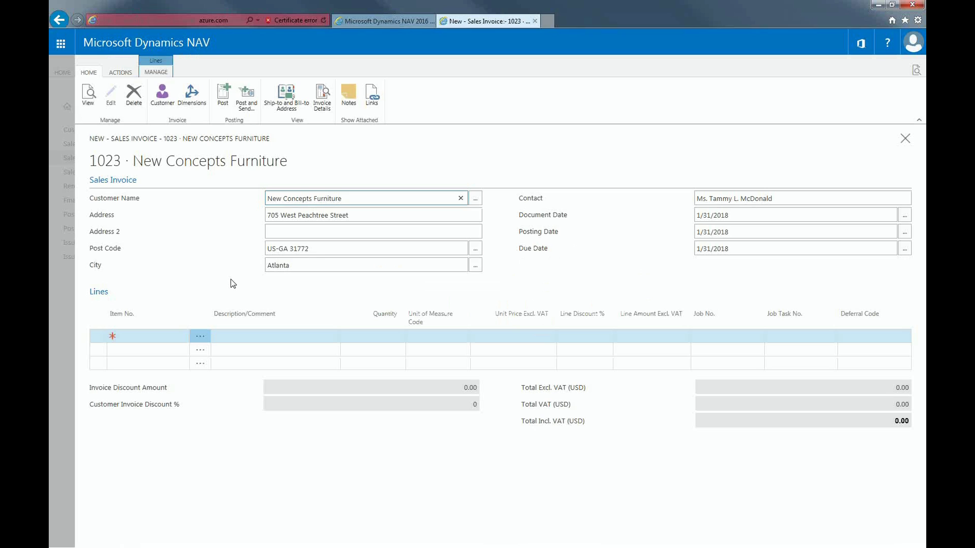
Add item 1100 Front Wheel with its quantity, accepting the inventory warning, totaling 6,098.10
left_click(182, 338)
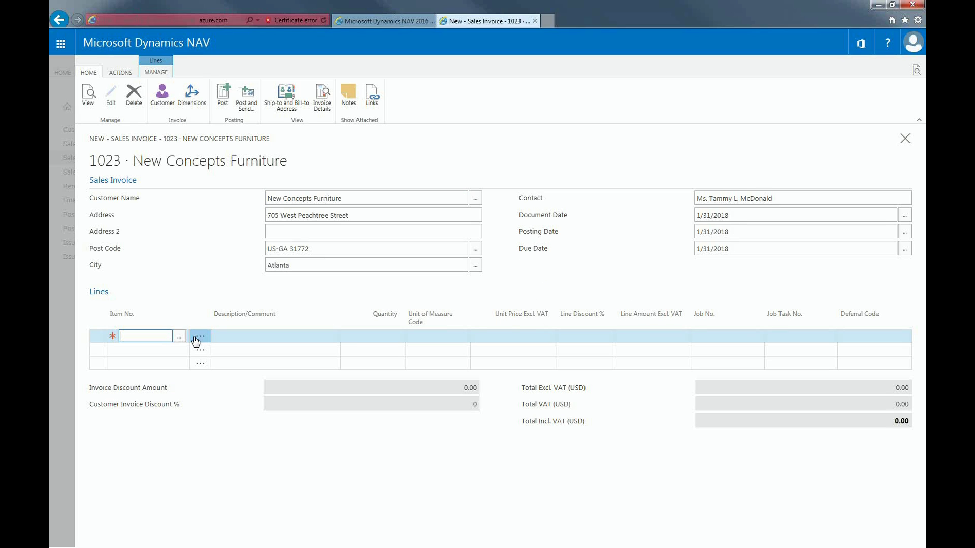
left_click(182, 337)
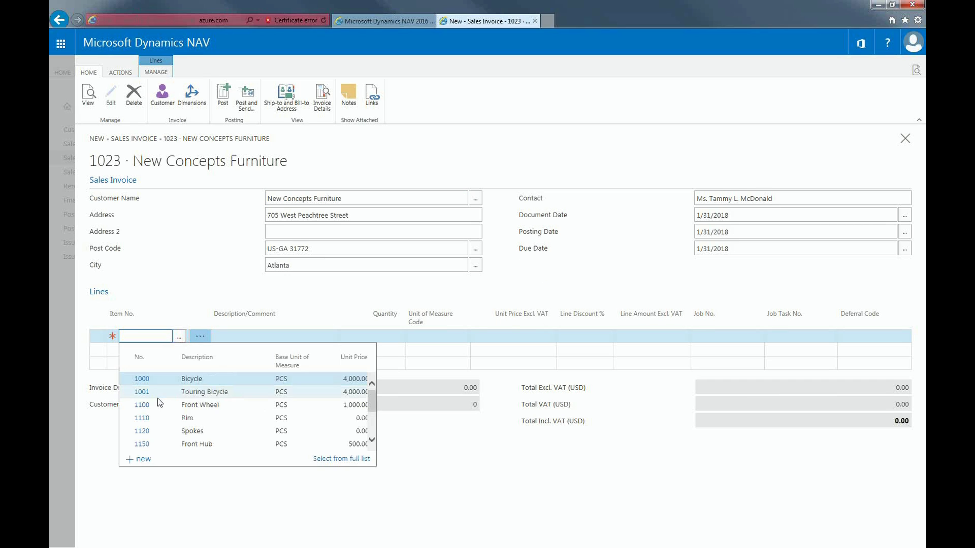
left_click(147, 413)
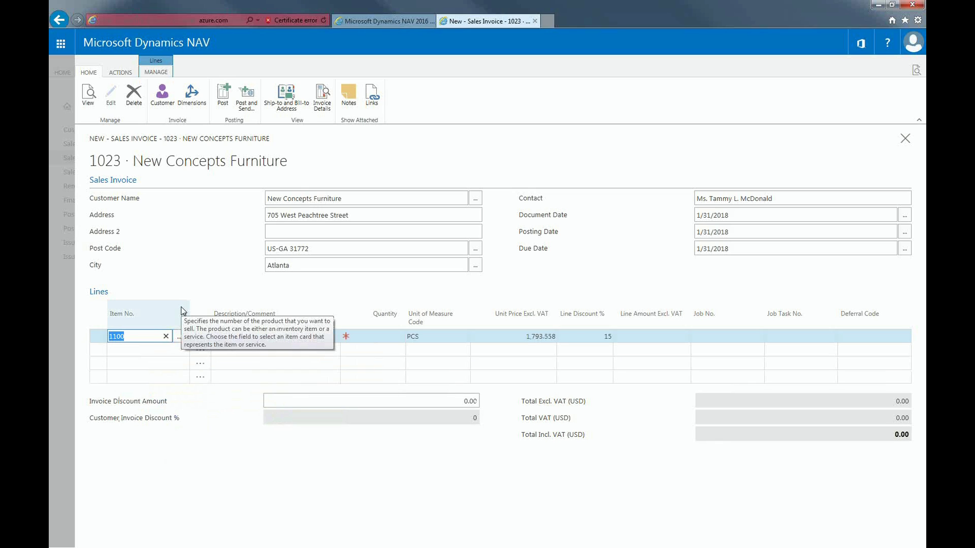
left_click(394, 338)
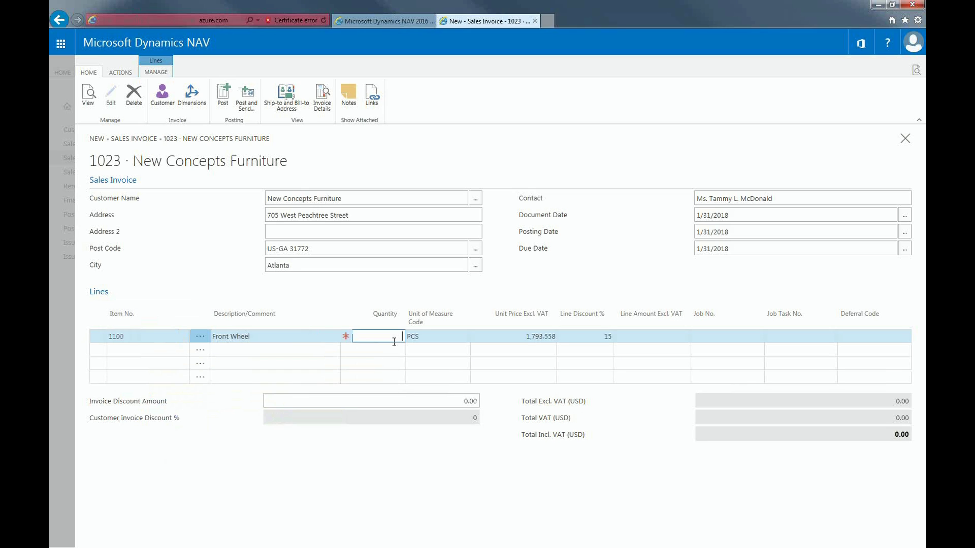
type("5")
left_click(261, 453)
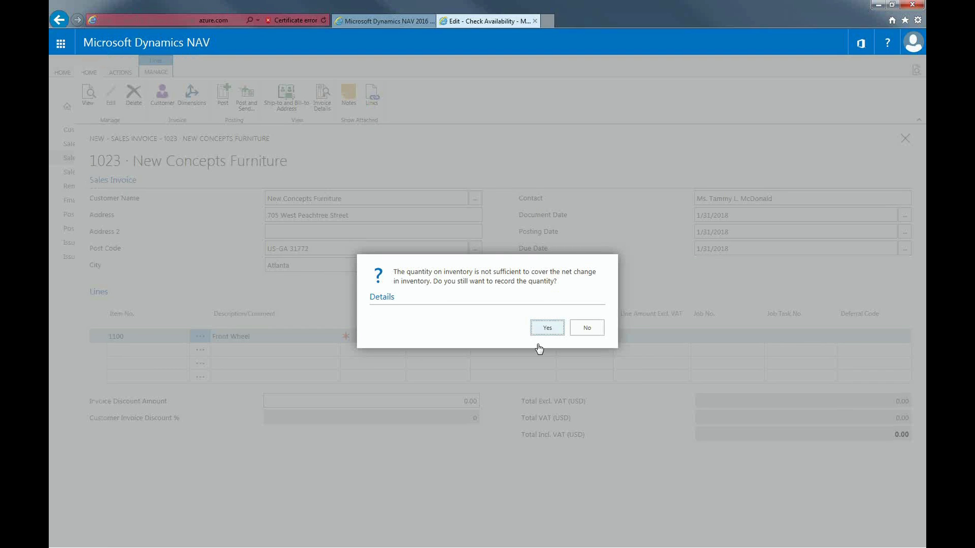
key("Return")
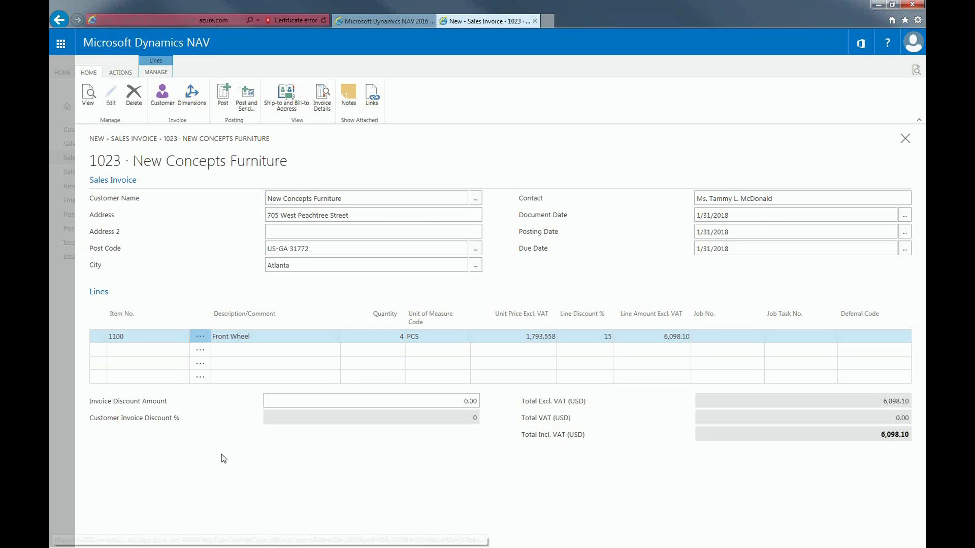
Post invoice 1023, review it as posted invoice 103046, and close it
left_click(222, 101)
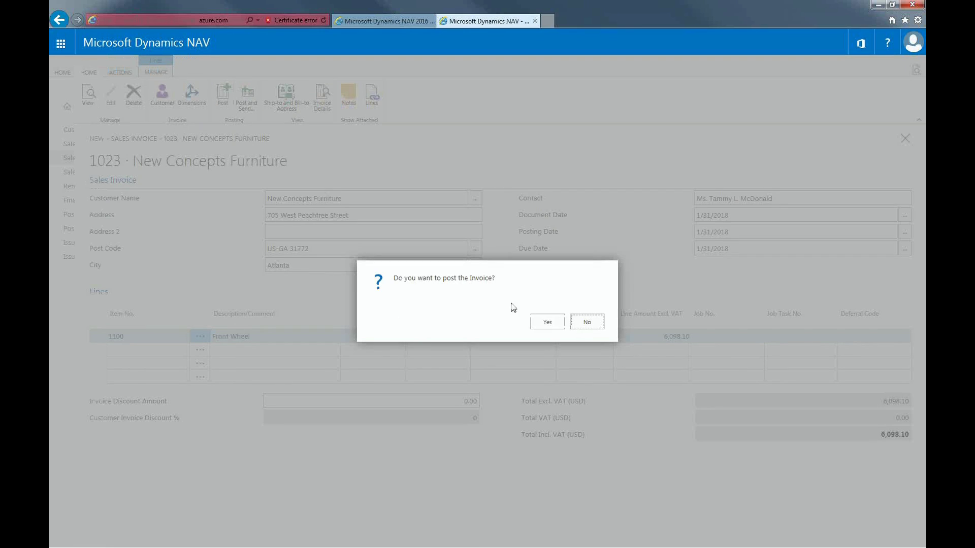
left_click(542, 324)
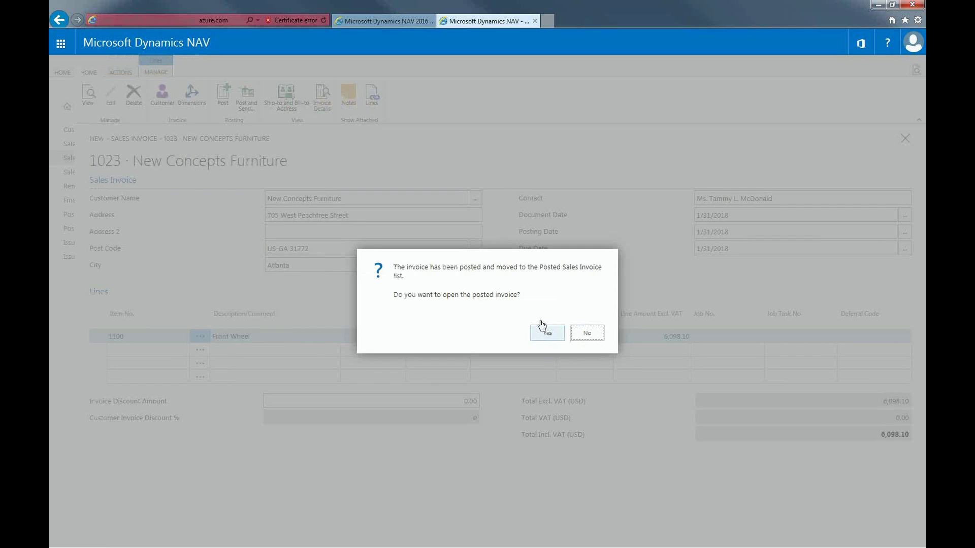
left_click(541, 324)
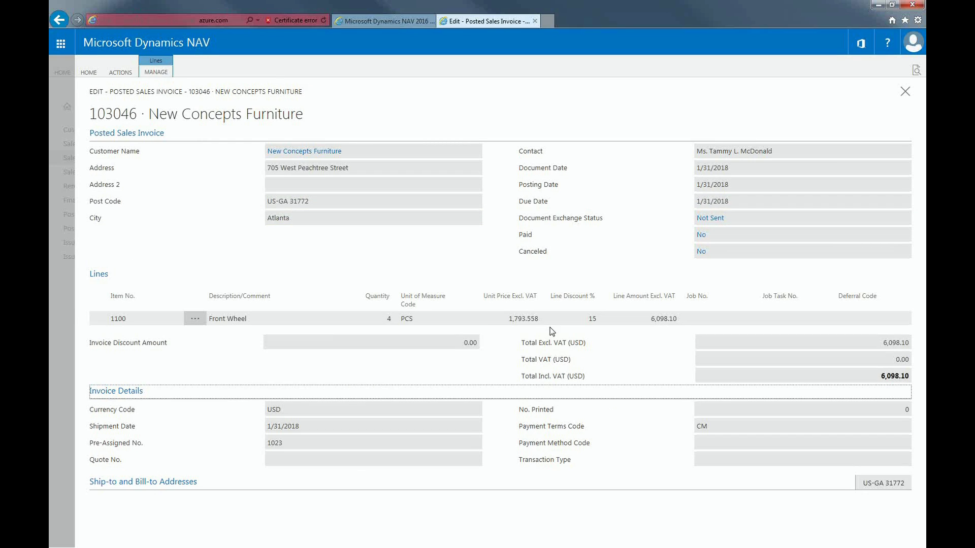
key("Escape")
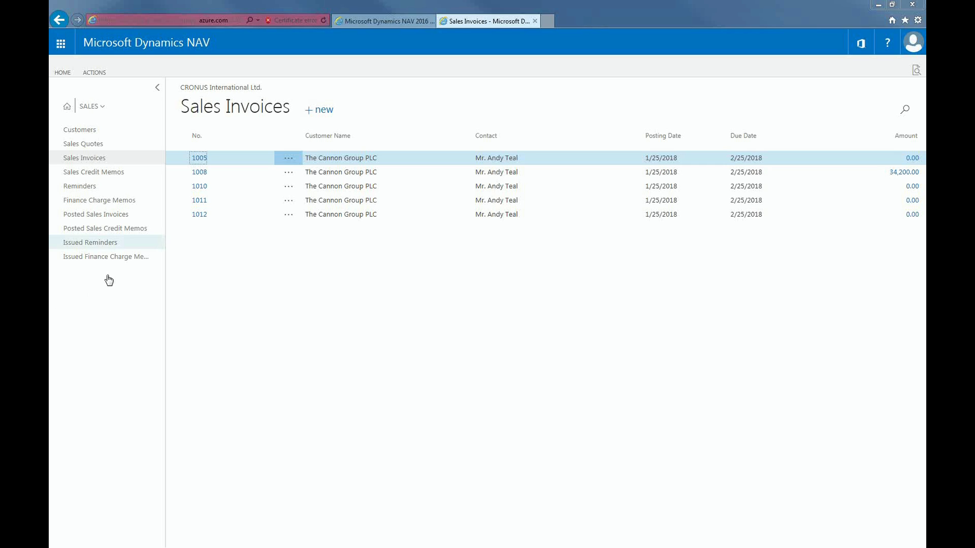
Filter Posted Sales Invoices by 'new' and open posted invoice 103043
left_click(97, 214)
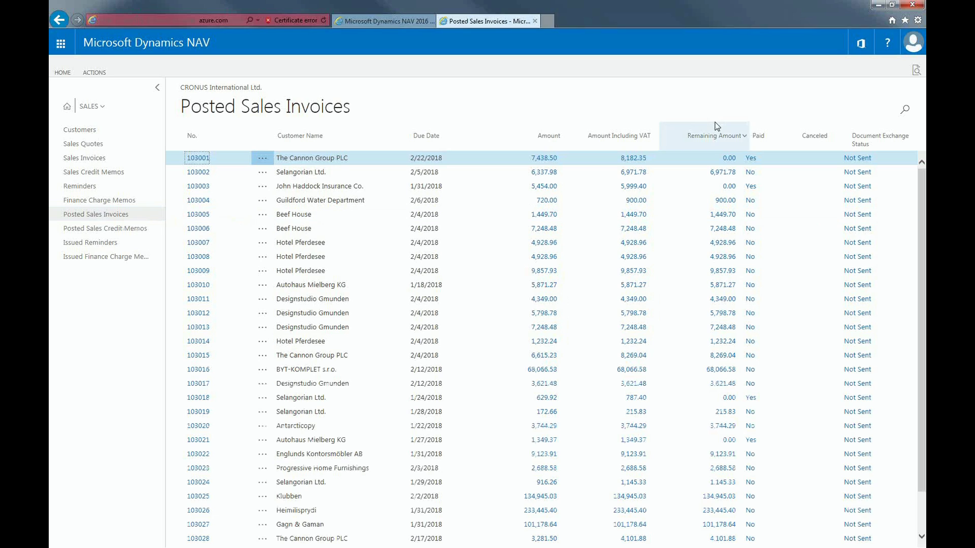
left_click(906, 114)
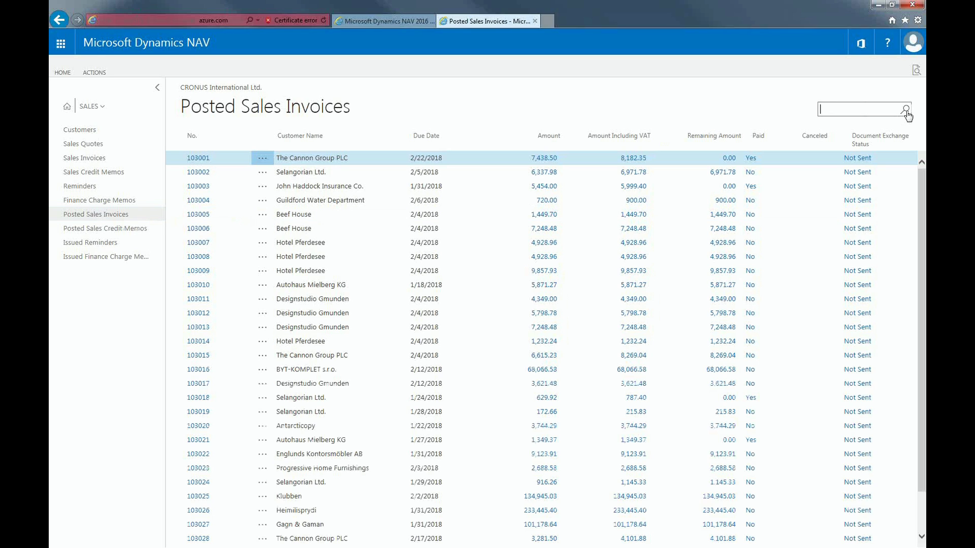
type("new")
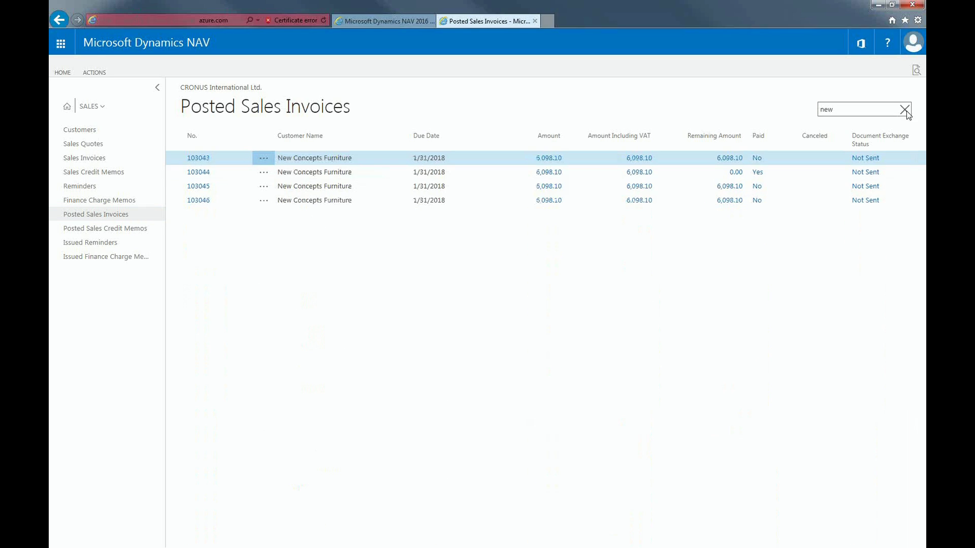
left_click(208, 163)
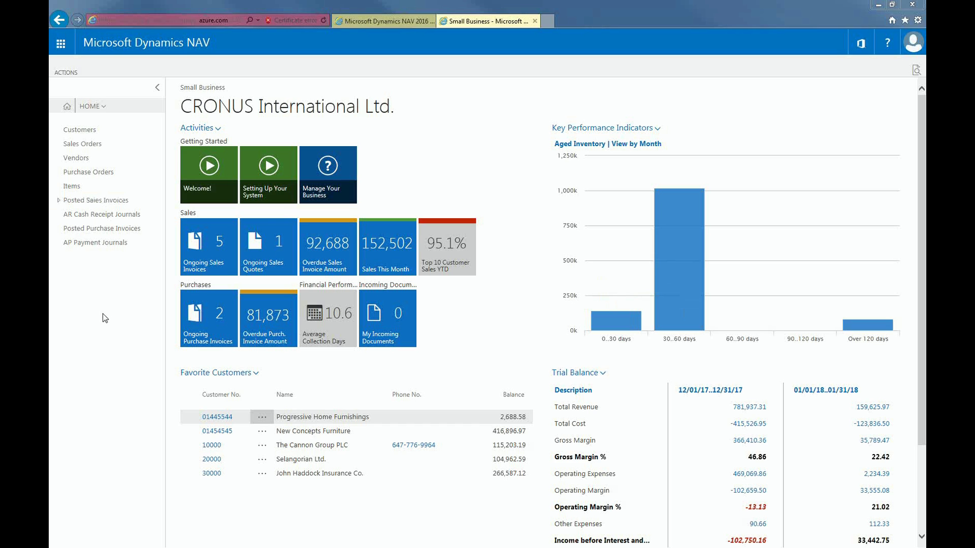
Open the GENERAL batch from the AR Cash Receipt Journals list
left_click(90, 218)
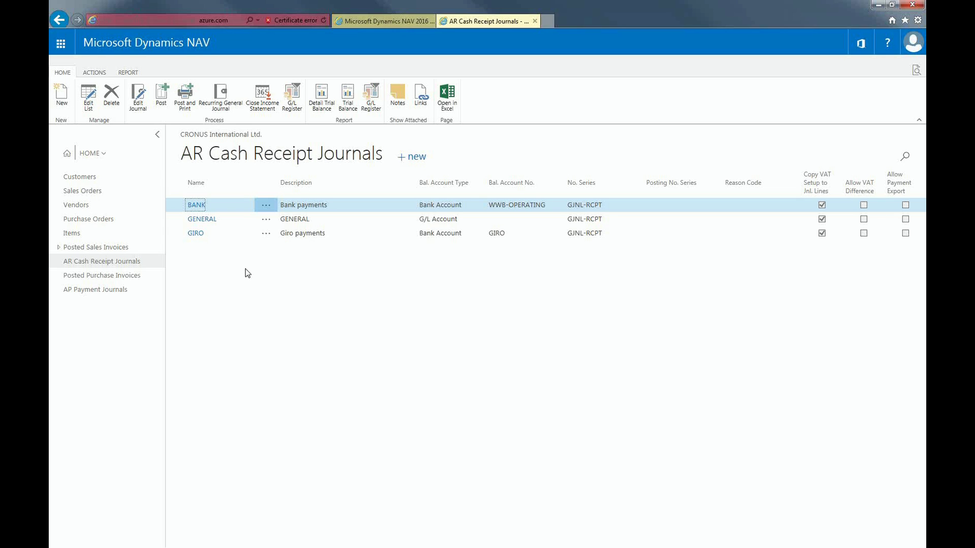
left_click(206, 223)
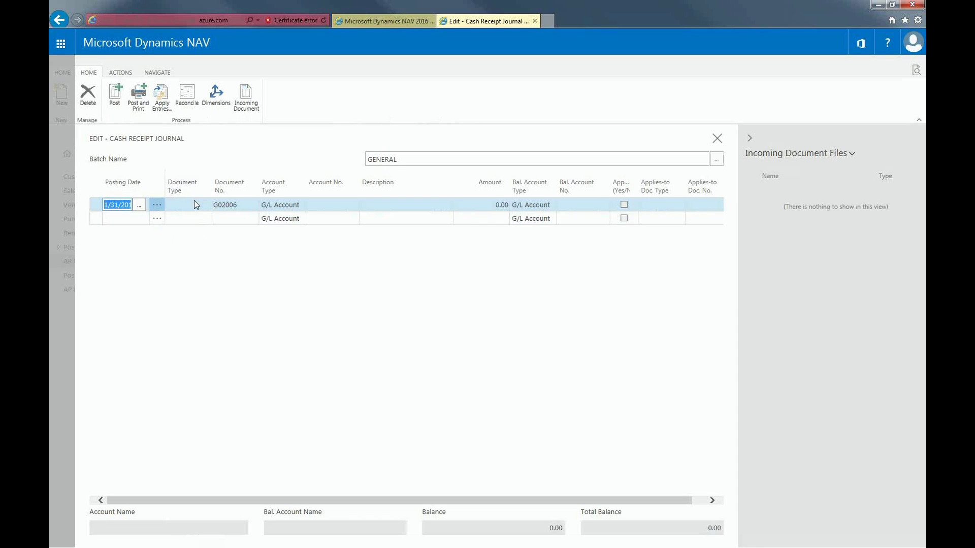
Set line G02006's Document Type to Payment and Account Type to Customer
left_click(194, 201)
left_click(191, 215)
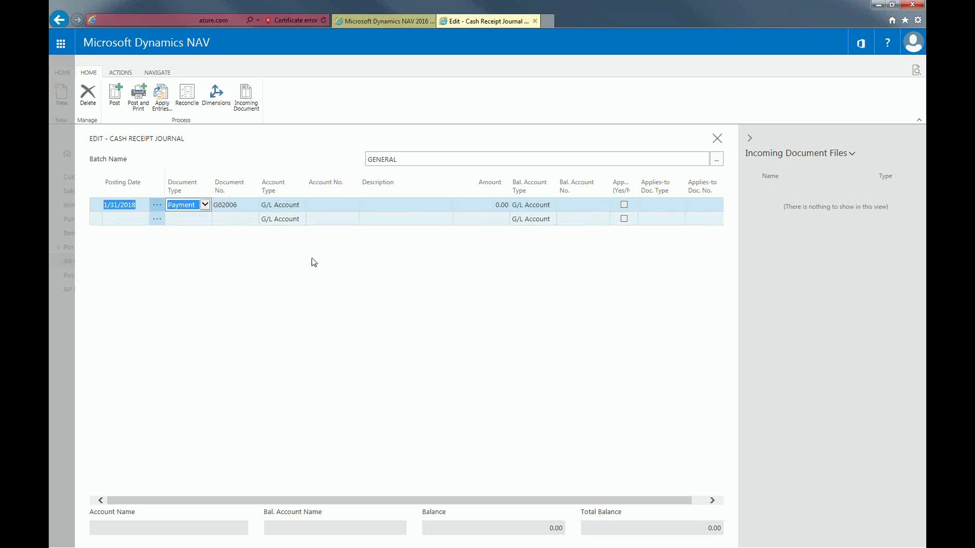
key("Tab")
key("Tab")
key("alt+Down")
left_click(296, 214)
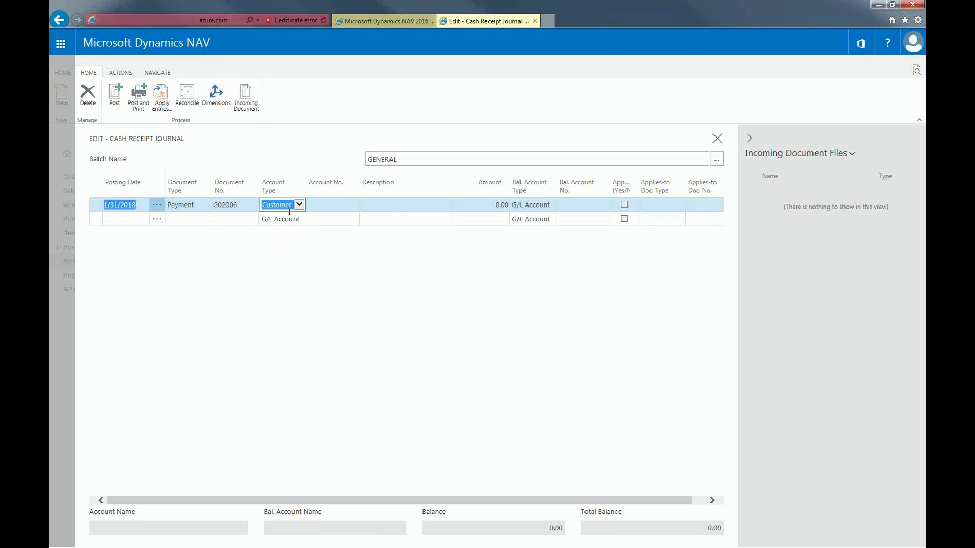
Choose New Concepts Furniture as the account and bring up its open entries
left_click(338, 208)
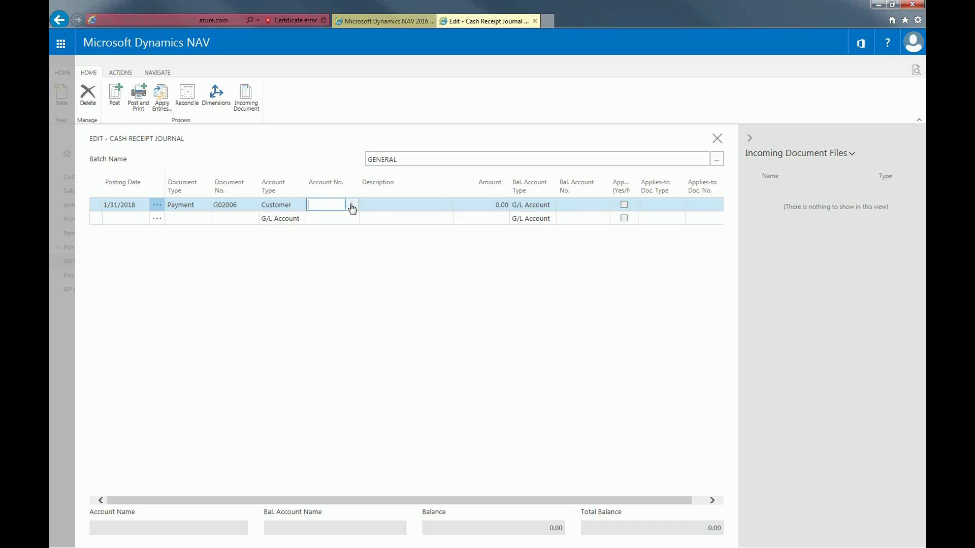
left_click(352, 206)
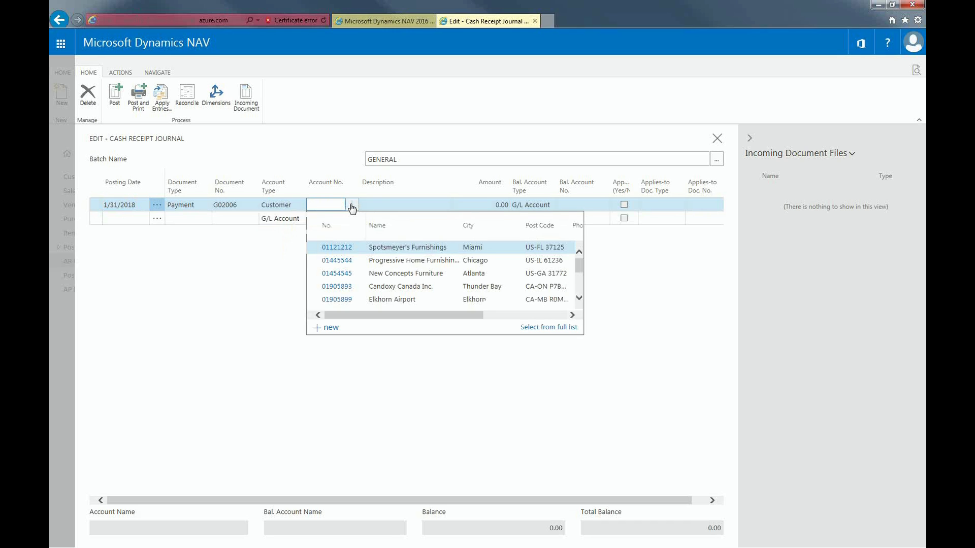
left_click(339, 277)
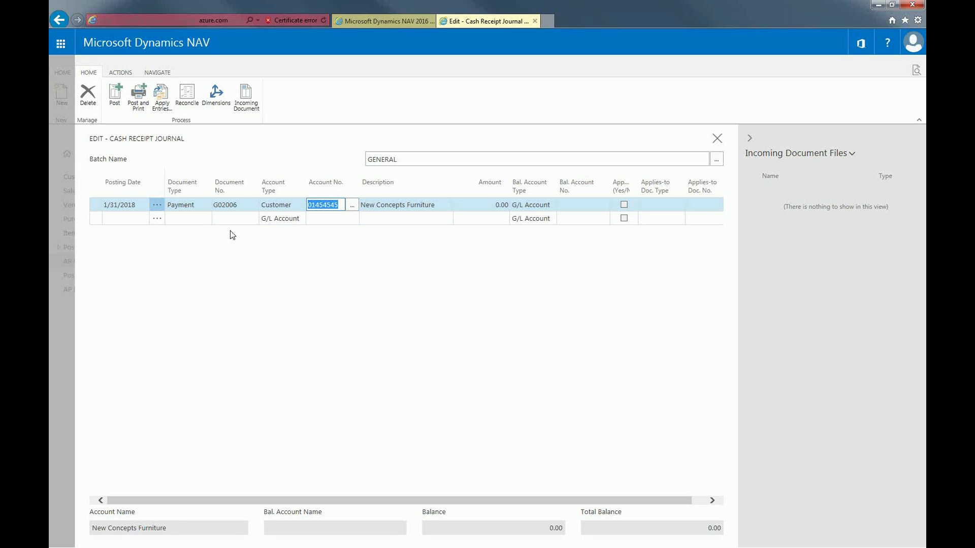
left_click(165, 105)
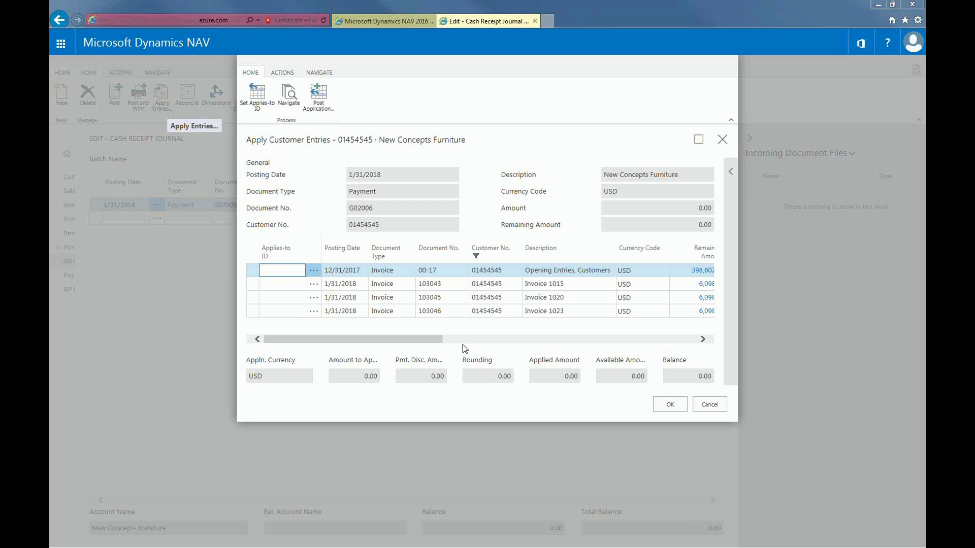
Set the Applies-to ID on Invoice 1015 and confirm, giving the line -6,098.10
left_click(256, 289)
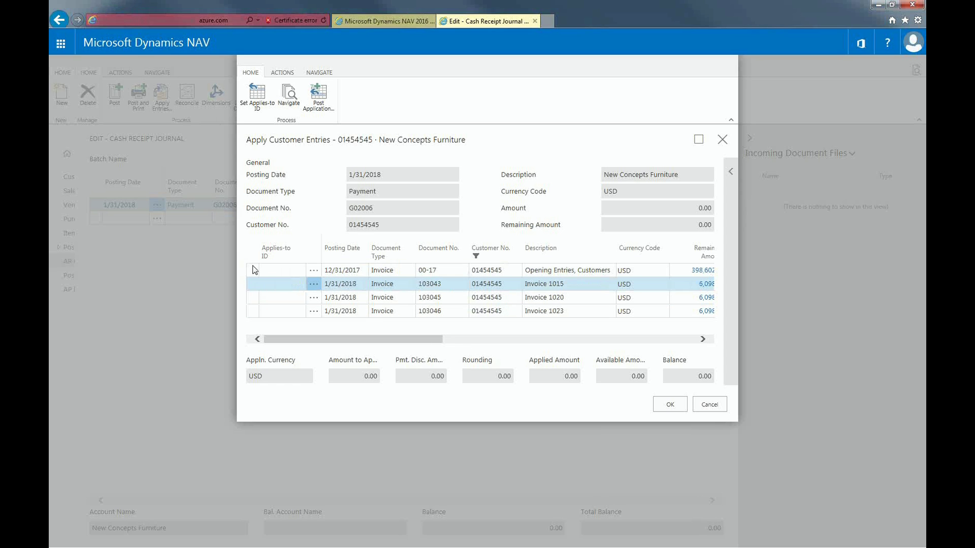
left_click(252, 96)
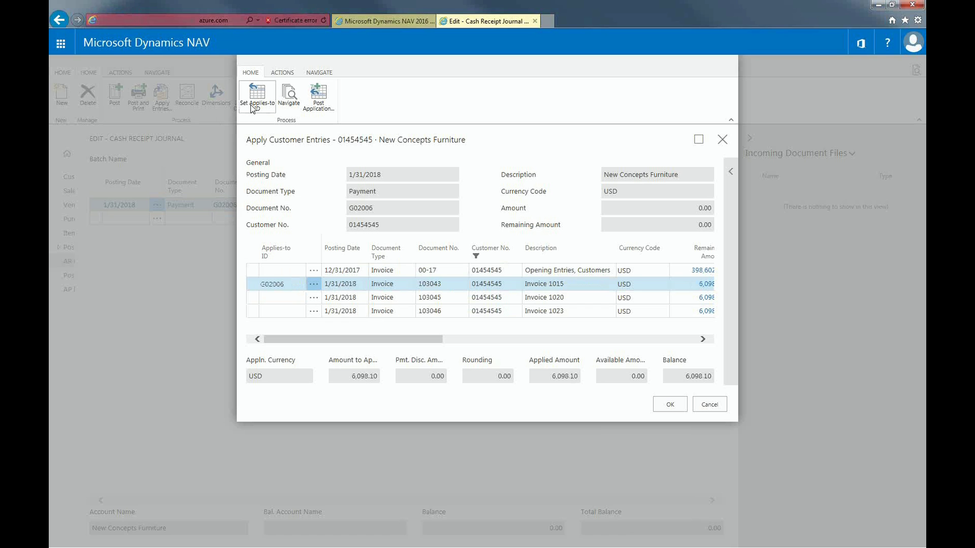
left_click(669, 405)
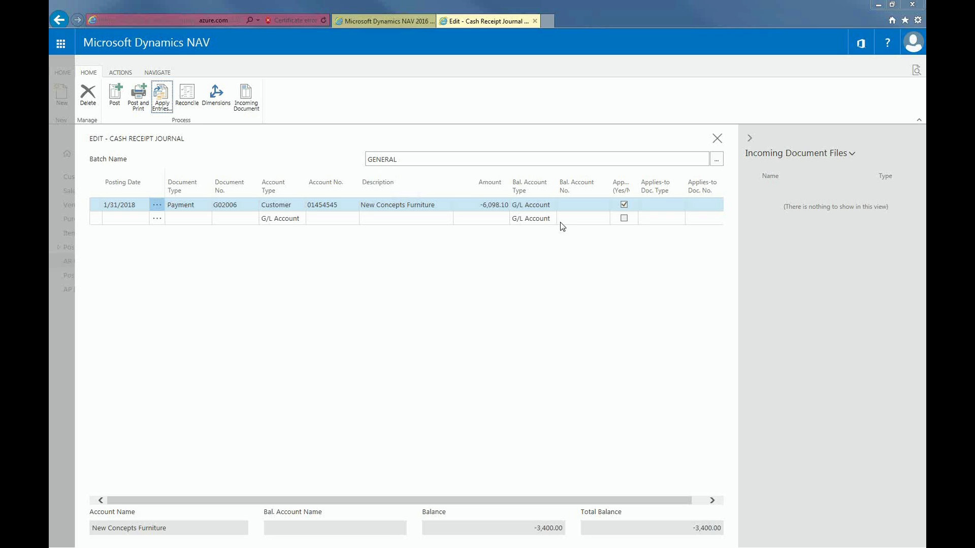
Set the balancing account to G/L 168000 Miscellaneous and start posting the journal
left_click(582, 205)
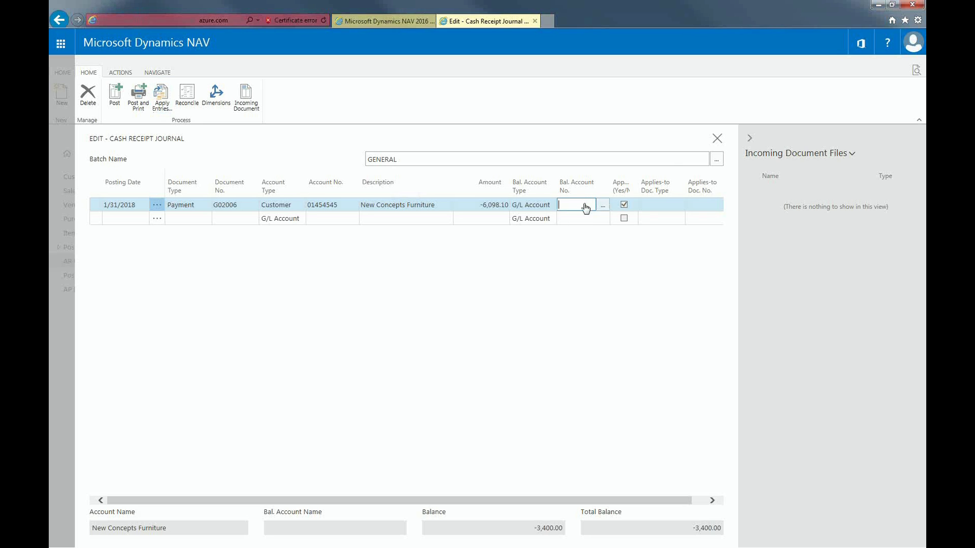
left_click(589, 205)
type("mi")
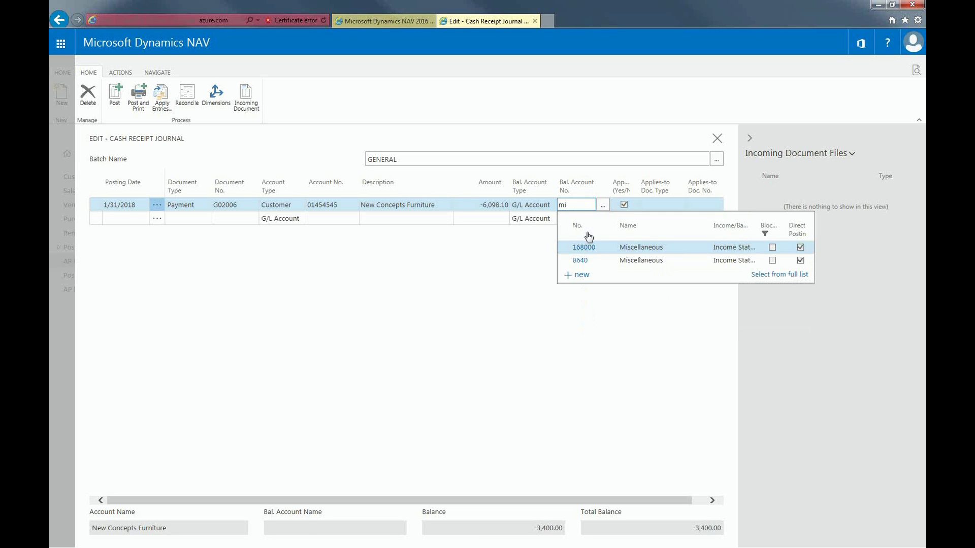
key("Return")
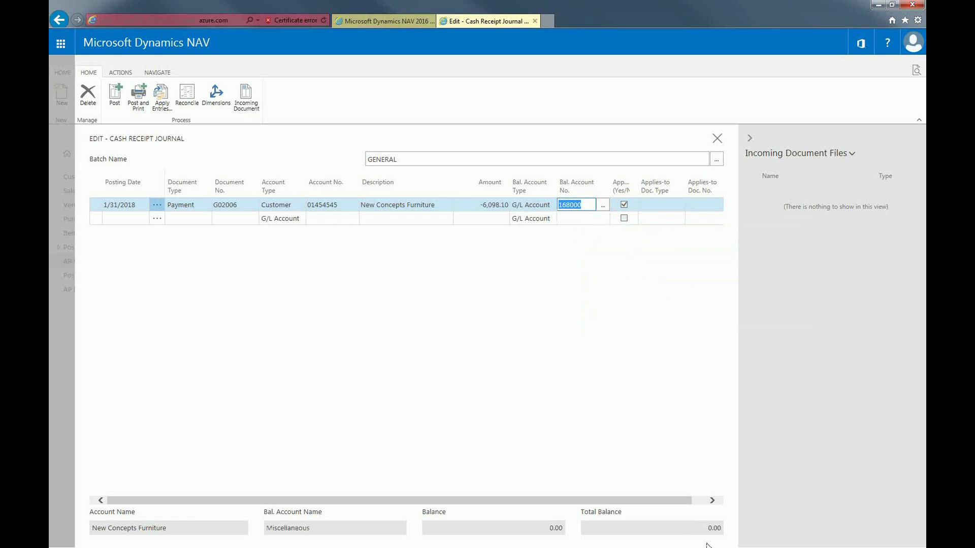
left_click(116, 107)
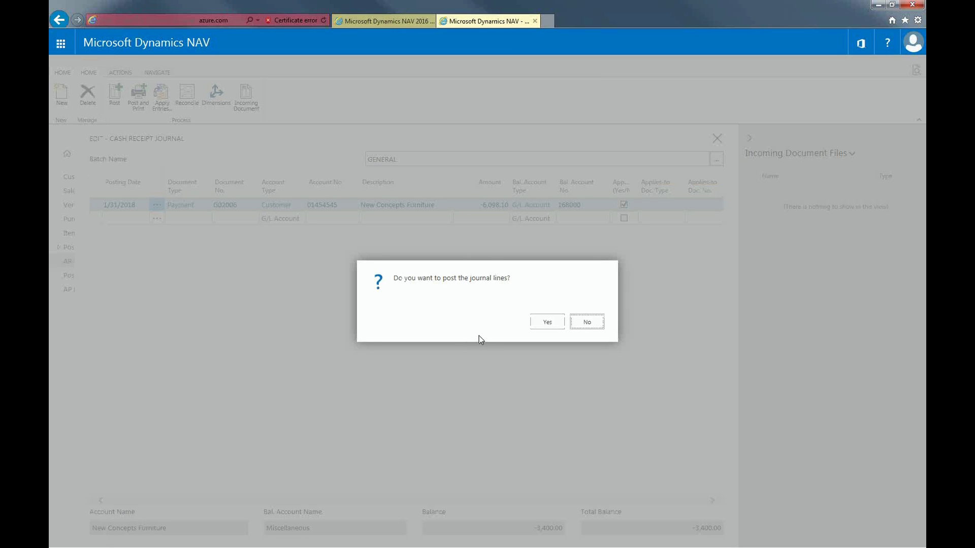
Confirm posting the payment line and dismiss the success message
left_click(548, 325)
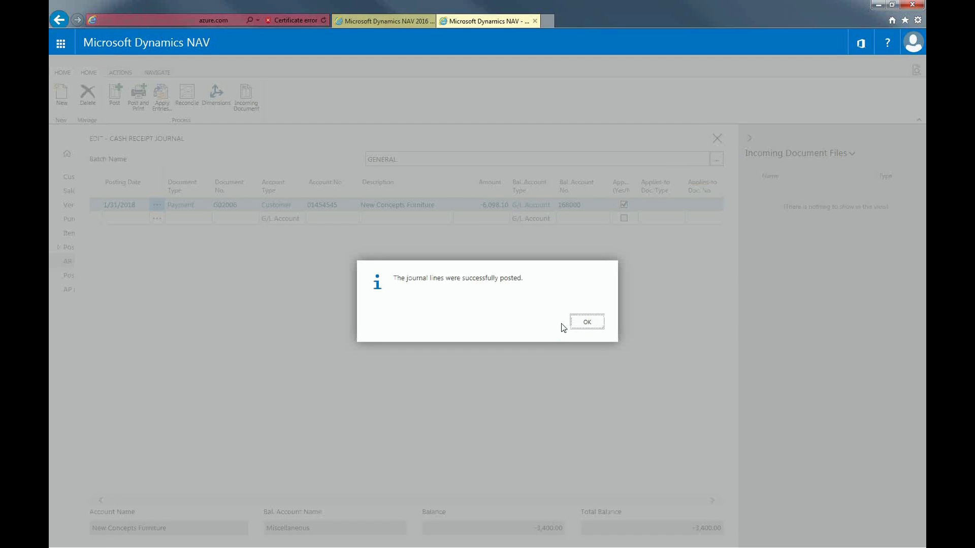
left_click(587, 321)
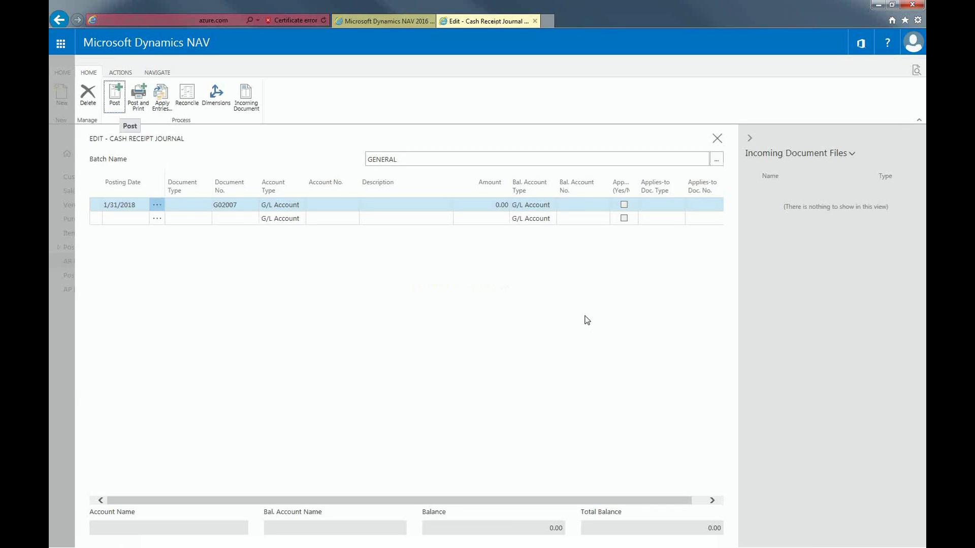